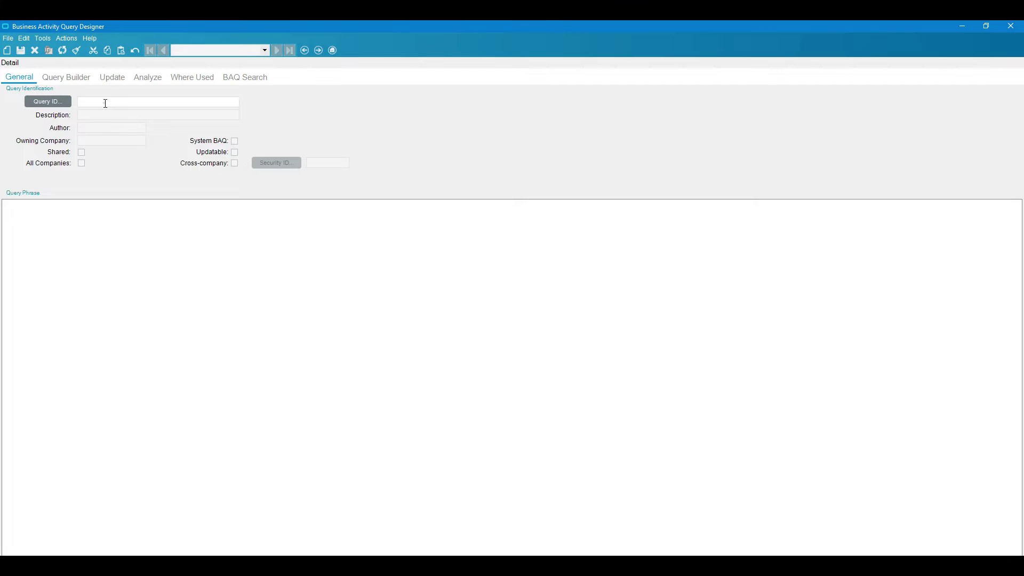
- Add a new query with ID exupdatablebaq and copy that ID into its Description
{"action": "left_click", "coordinate": [105, 103]}
{"action": "type", "text": "exupdatablebaq"}
{"action": "key", "text": "Tab"}
{"action": "key", "text": "Return"}
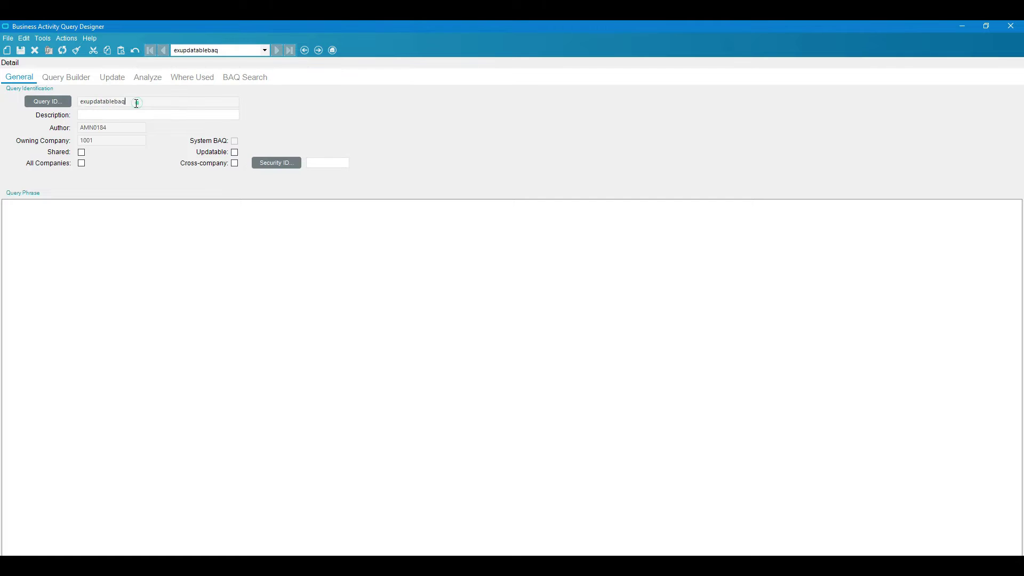
{"action": "double_click", "coordinate": [137, 101]}
{"action": "key", "text": "ctrl+c"}
{"action": "left_click", "coordinate": [126, 114]}
{"action": "key", "text": "ctrl+v"}
- Mark the query Shared and Updatable, save it, and dismiss the analysis message
{"action": "left_click", "coordinate": [81, 152]}
{"action": "left_click", "coordinate": [235, 153]}
{"action": "left_click", "coordinate": [21, 51]}
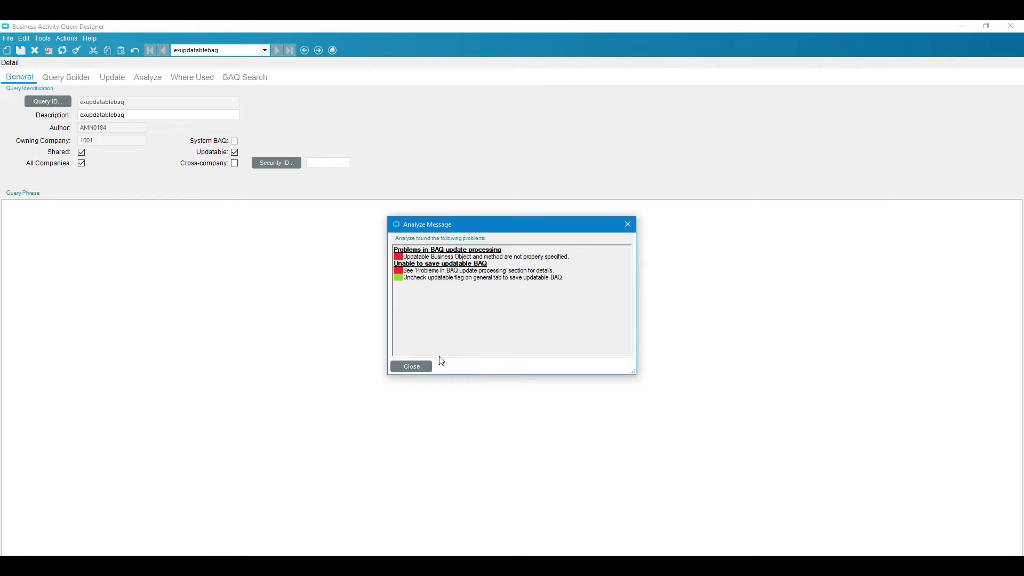
{"action": "left_click", "coordinate": [419, 366]}
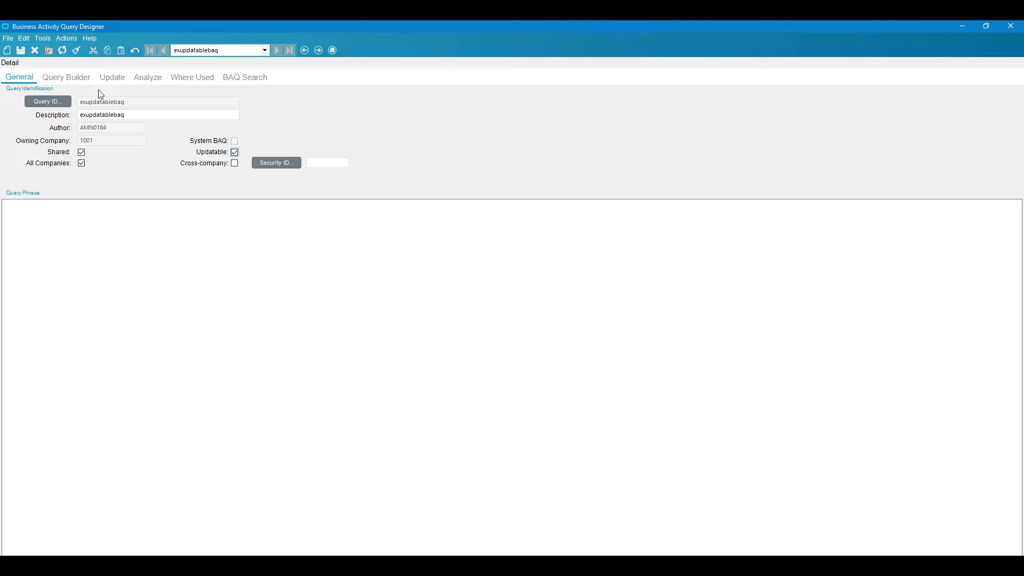
- Filter the table list by 'custom', drag Erp.Customer into the query diagram, and list its display fields
{"action": "left_click", "coordinate": [65, 80]}
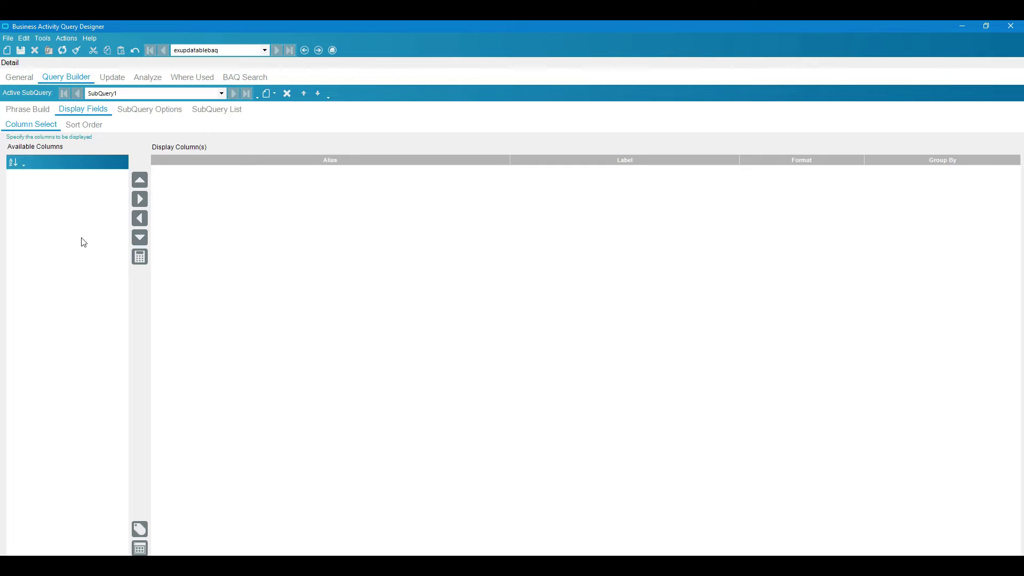
{"action": "left_click", "coordinate": [19, 109]}
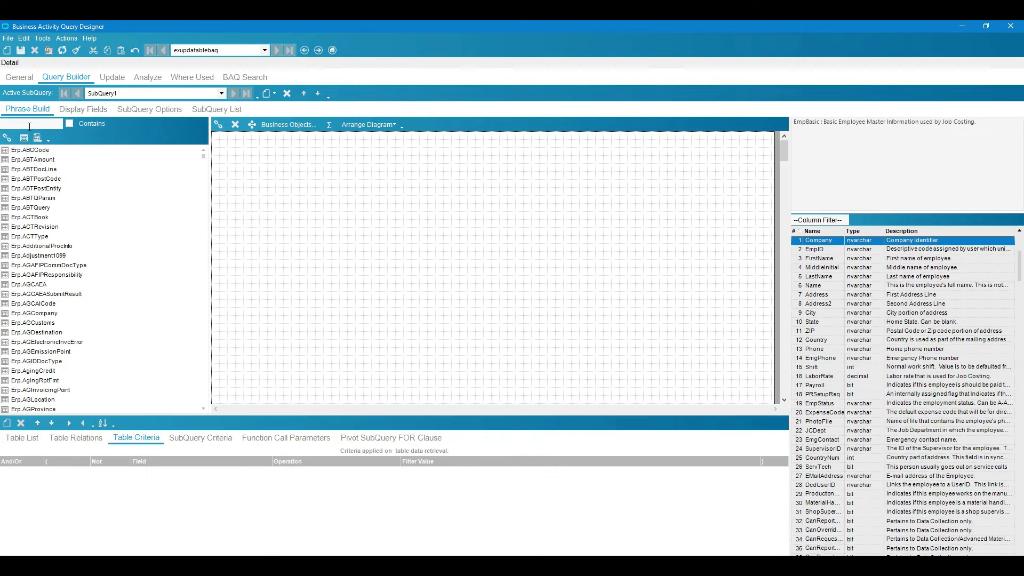
{"action": "left_click", "coordinate": [28, 124]}
{"action": "type", "text": "custom"}
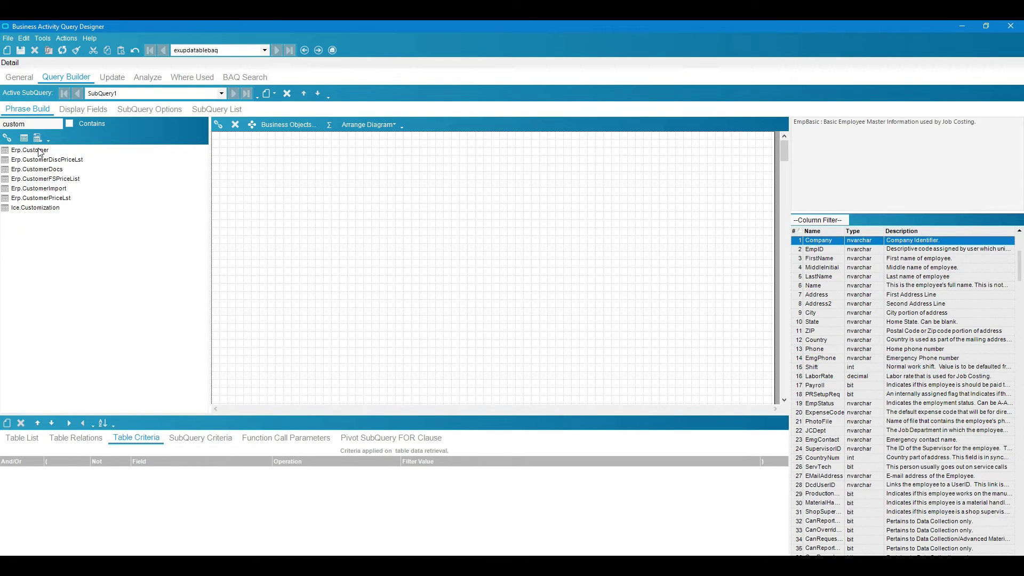
{"action": "left_click_drag", "start_coordinate": [40, 152], "coordinate": [352, 231]}
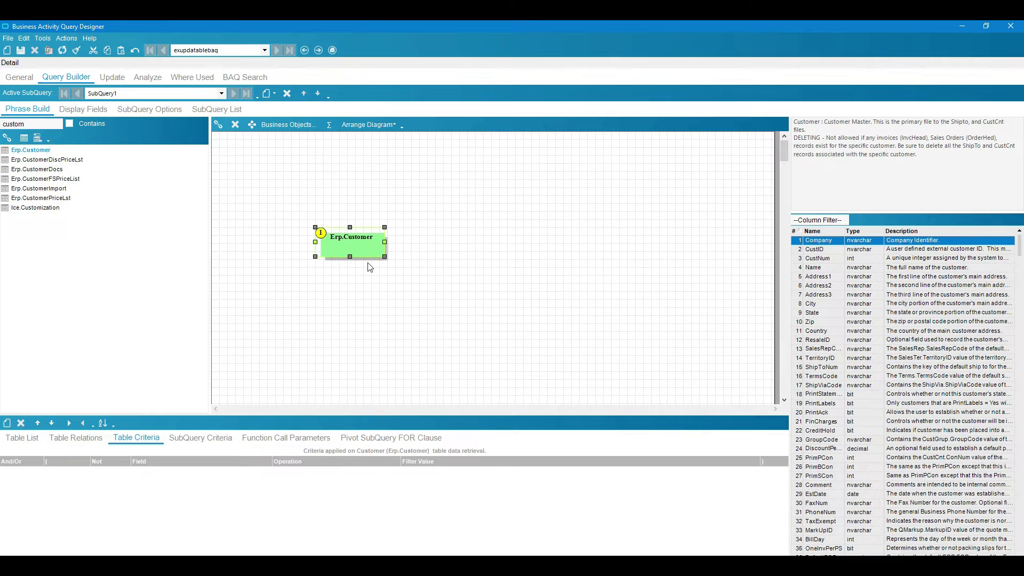
{"action": "left_click", "coordinate": [71, 113]}
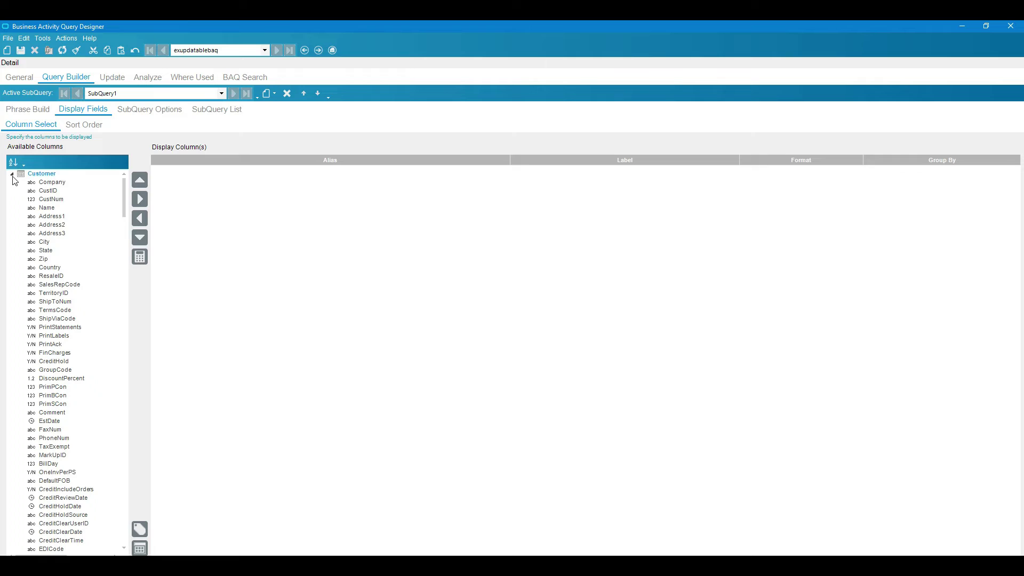
- Add Company, CustID, CustNum, Name, Address1, Address2, City and ResaleID as display columns
{"action": "left_click", "coordinate": [47, 184]}
{"action": "double_click", "coordinate": [47, 183]}
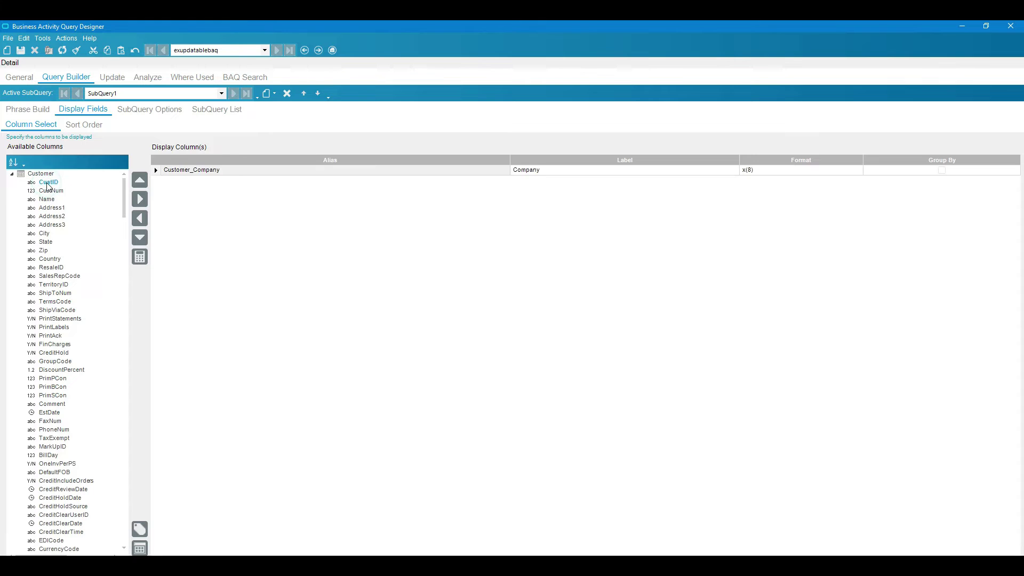
{"action": "double_click", "coordinate": [47, 184]}
{"action": "double_click", "coordinate": [47, 183]}
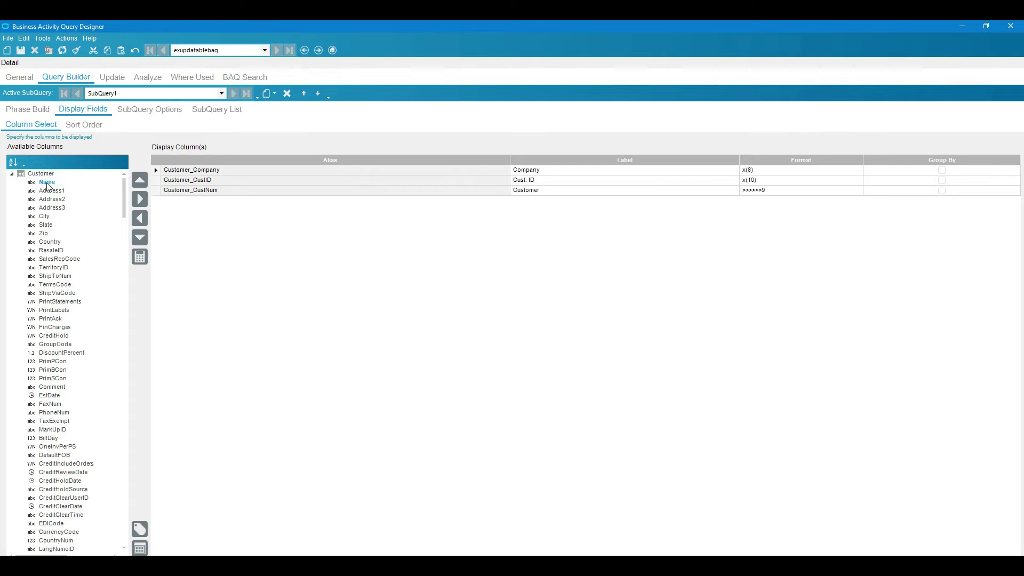
{"action": "double_click", "coordinate": [47, 183]}
{"action": "double_click", "coordinate": [50, 184]}
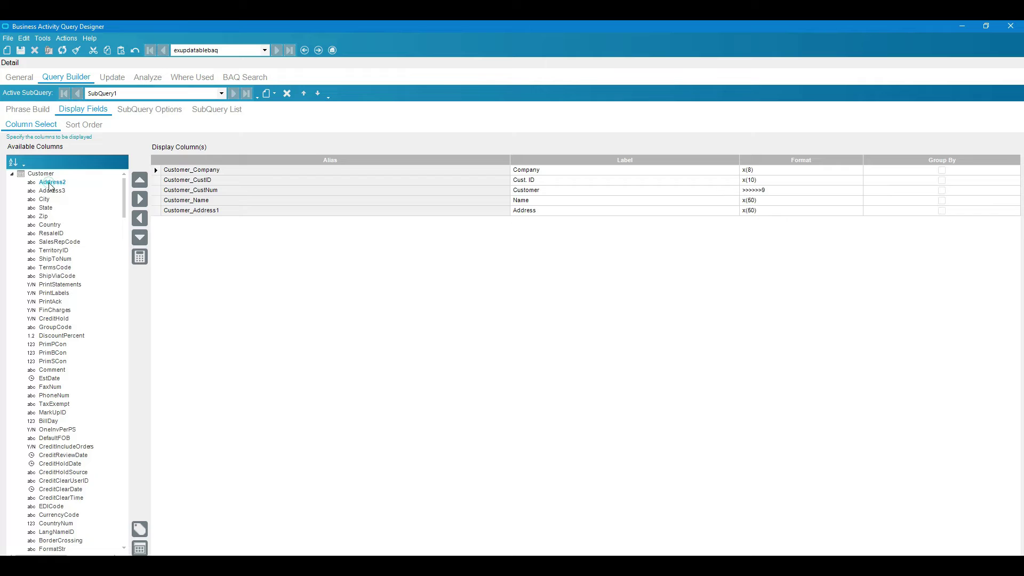
{"action": "double_click", "coordinate": [49, 184]}
{"action": "double_click", "coordinate": [46, 192]}
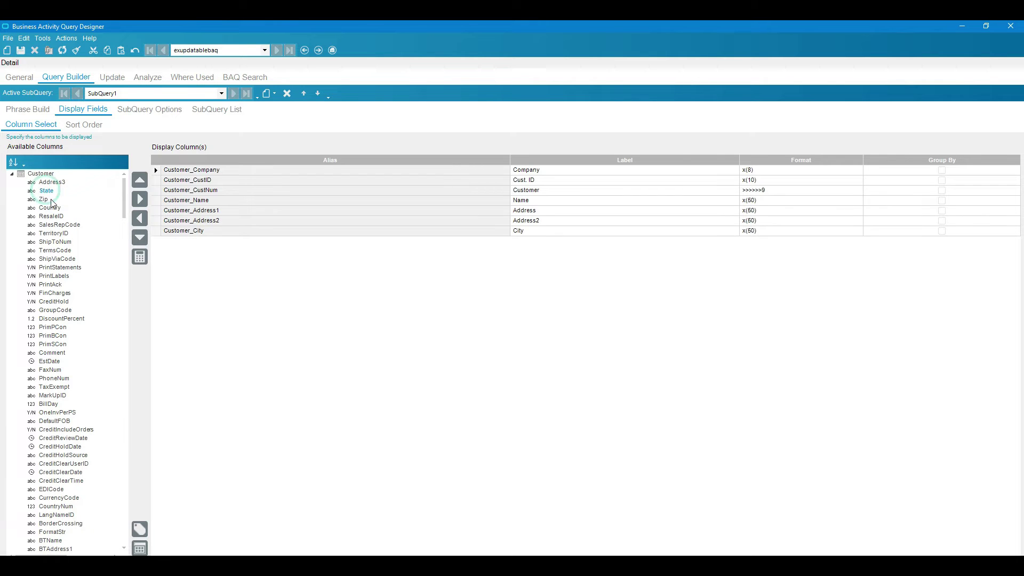
{"action": "double_click", "coordinate": [56, 216]}
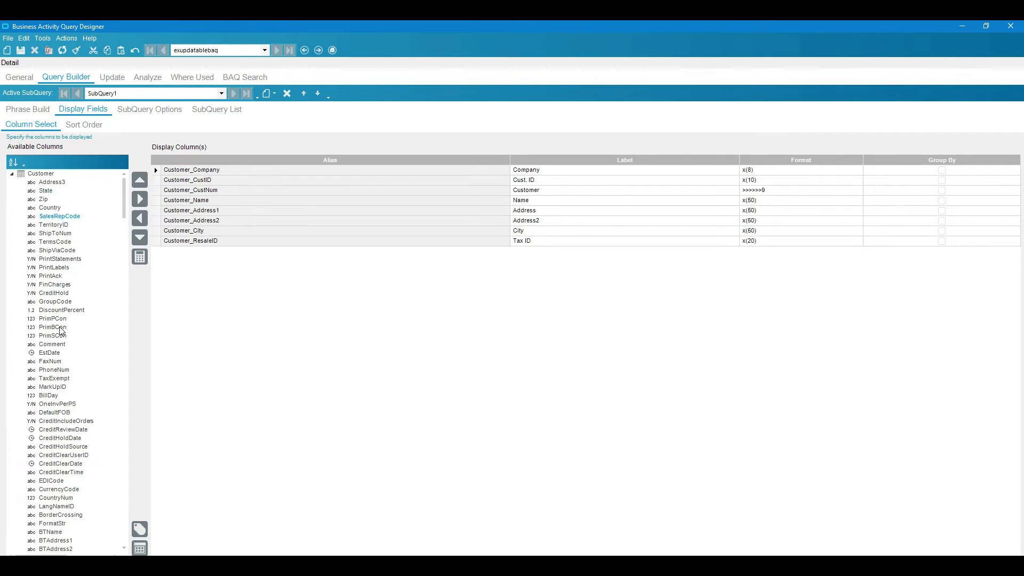
- Add the BlackList_c and Cancelled_c fields as display columns
{"action": "left_click_drag", "start_coordinate": [124, 203], "coordinate": [148, 518]}
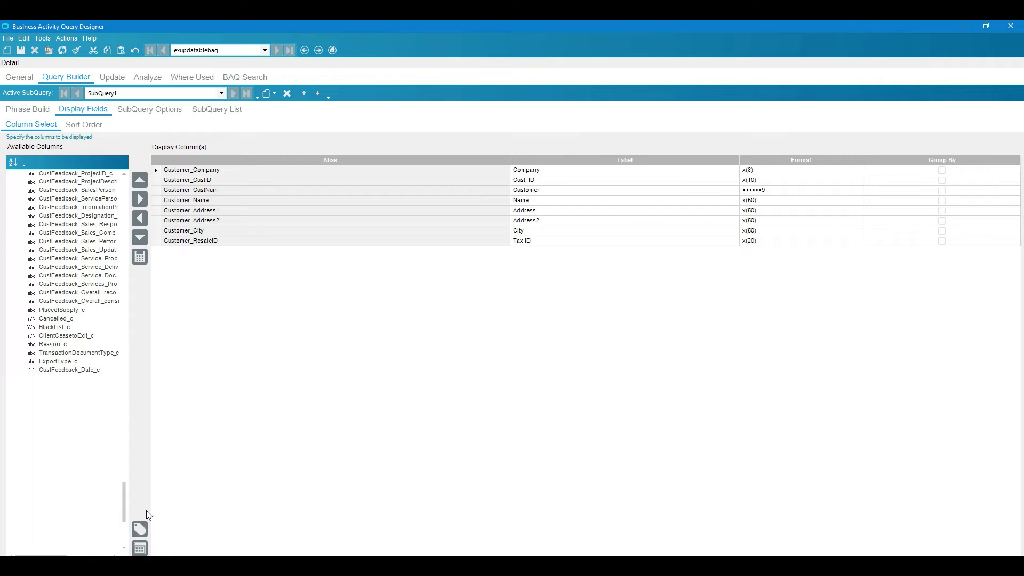
{"action": "double_click", "coordinate": [58, 328]}
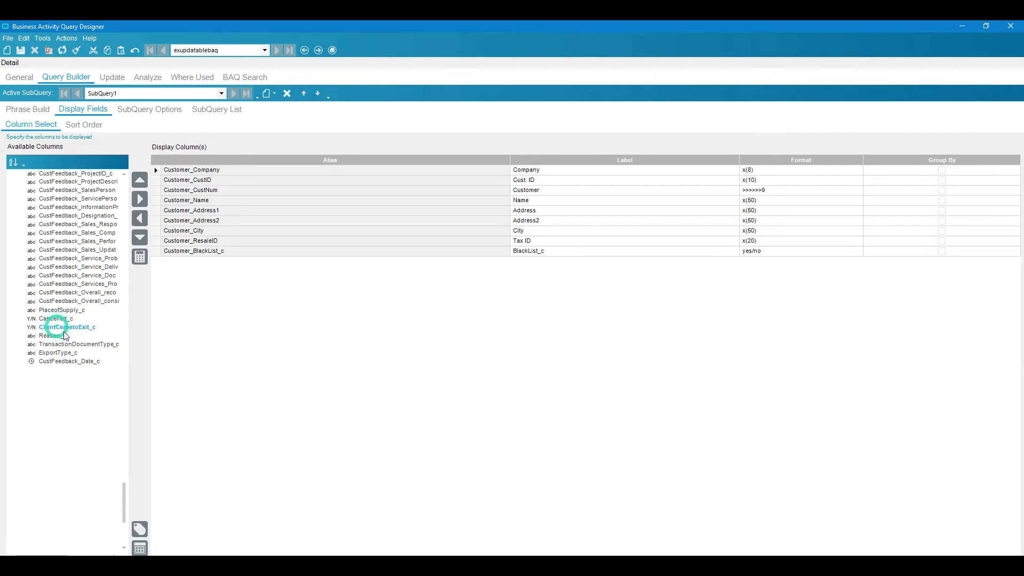
{"action": "double_click", "coordinate": [68, 320]}
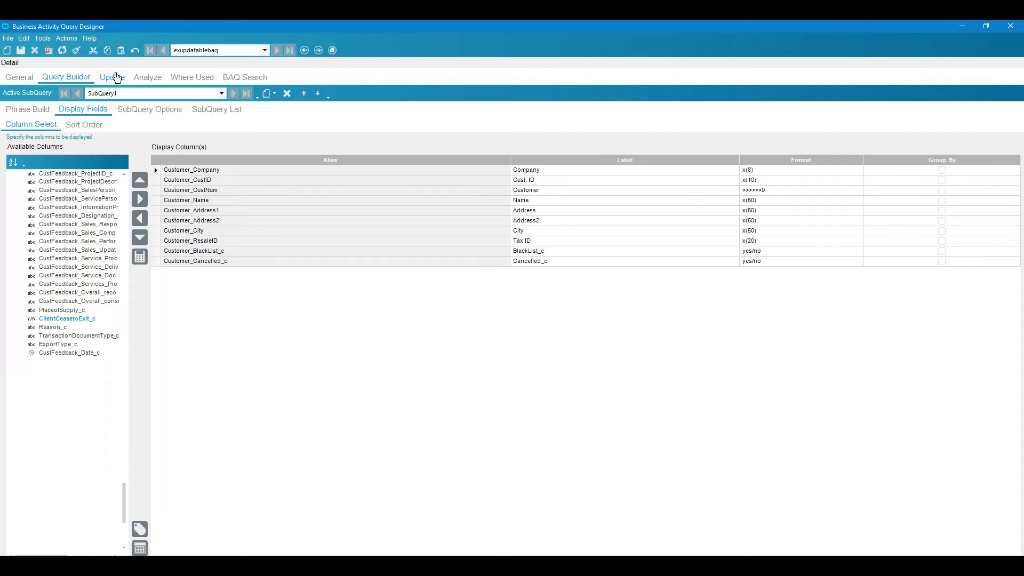
- Tick Updatable for Customer_BlackList_c and Customer_Cancelled_c in the Update General Properties
{"action": "left_click", "coordinate": [116, 80]}
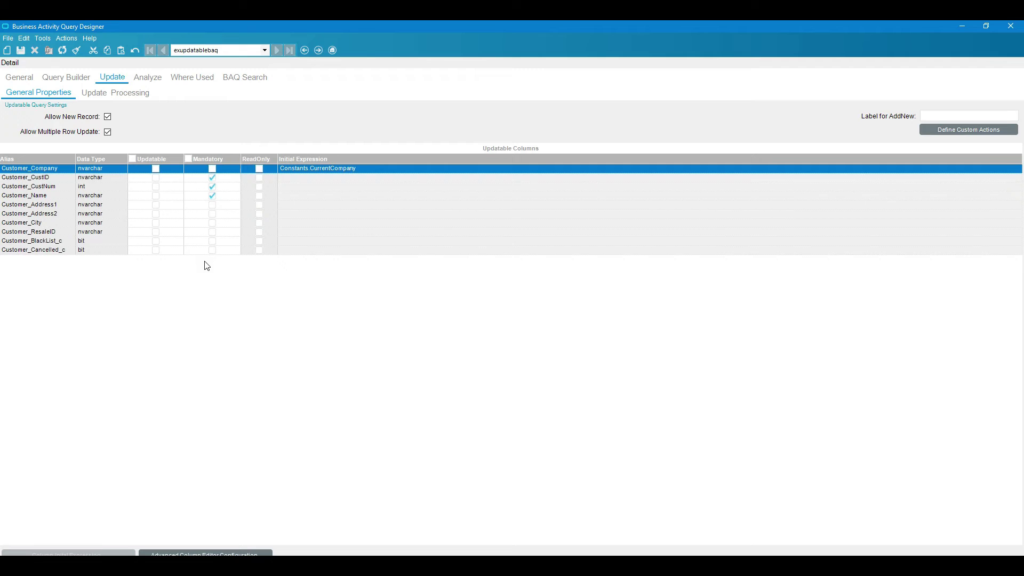
{"action": "left_click", "coordinate": [156, 241]}
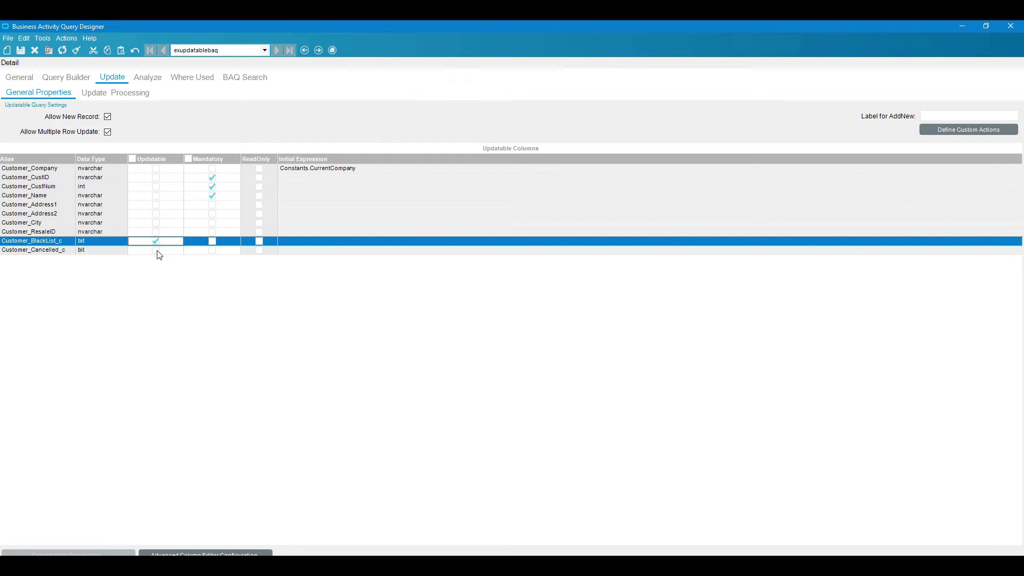
{"action": "left_click", "coordinate": [156, 251]}
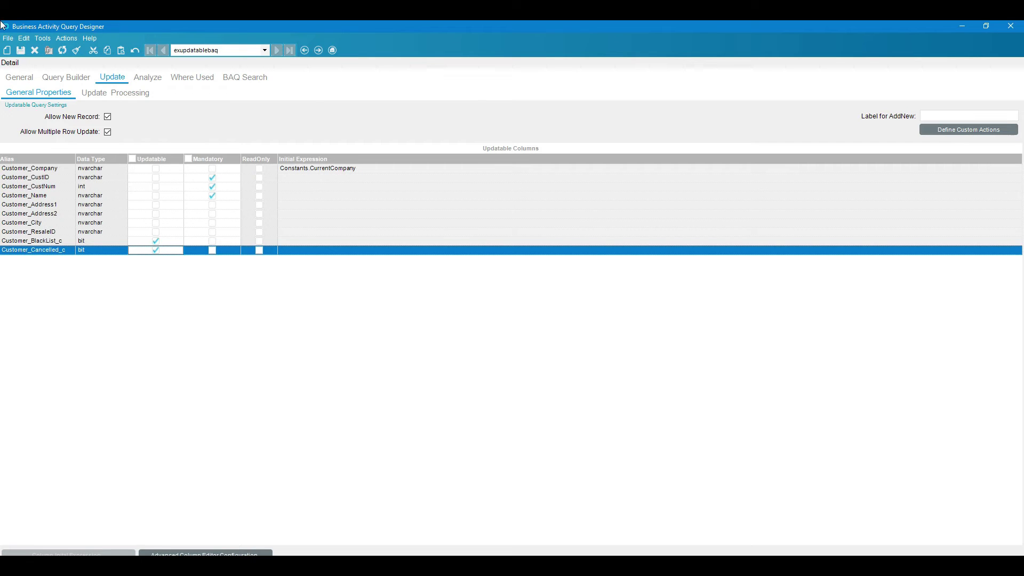
- Set Erp.Customer as the business object for the query's update processing
{"action": "left_click", "coordinate": [104, 99]}
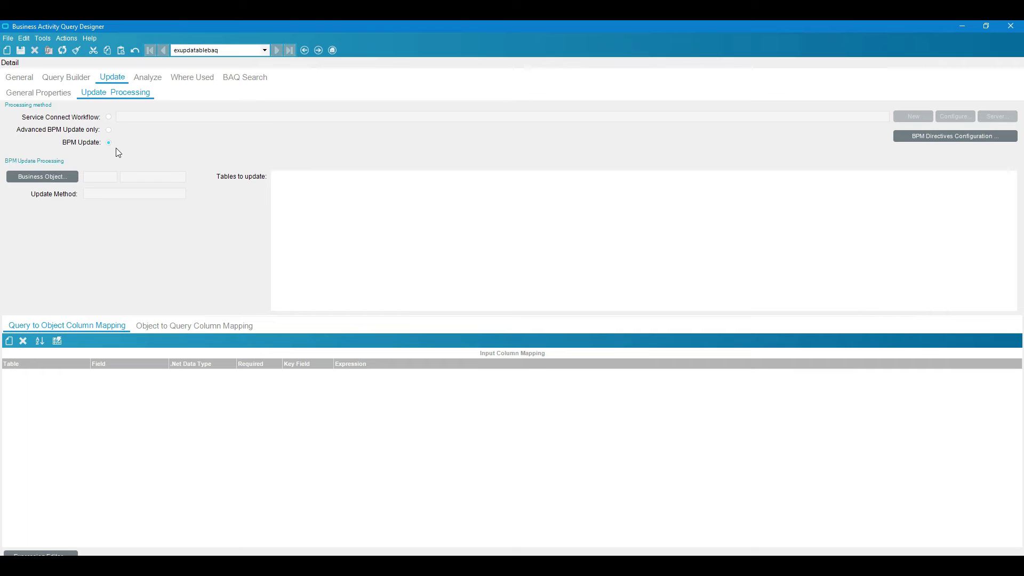
{"action": "left_click", "coordinate": [31, 180]}
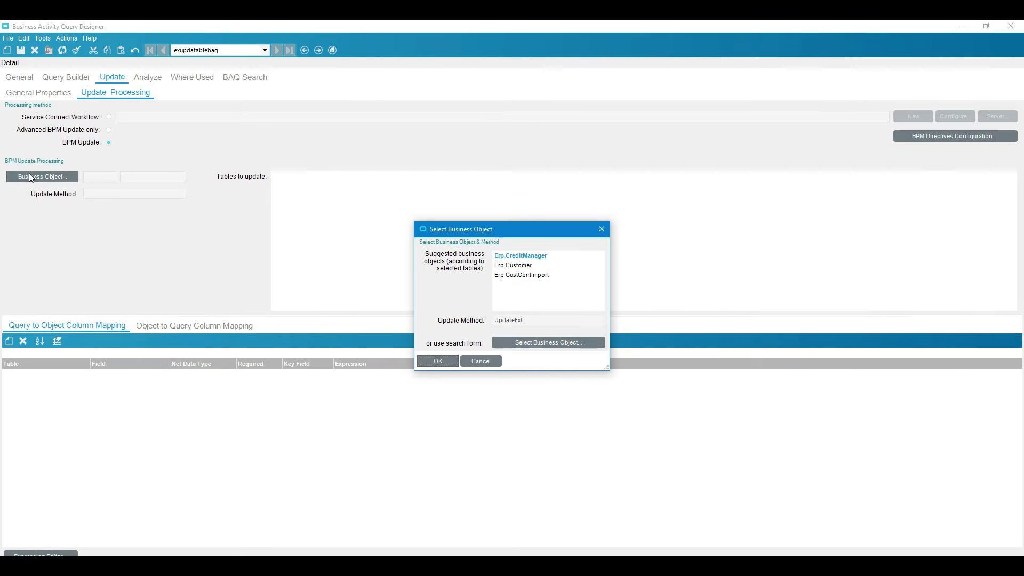
{"action": "left_click", "coordinate": [515, 266]}
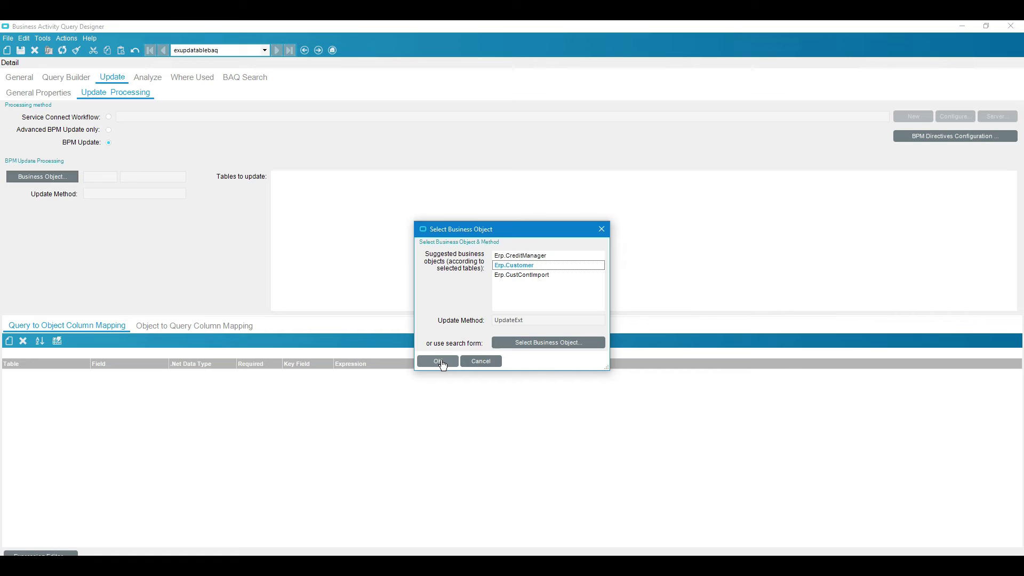
{"action": "left_click", "coordinate": [438, 362]}
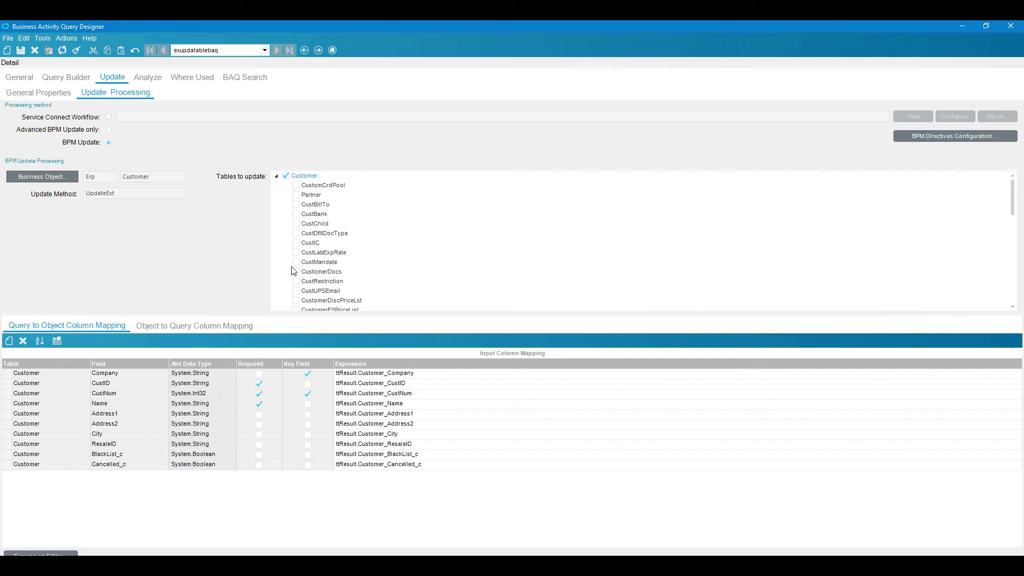
- Analyze the exupdatablebaq query and load its 726 customer rows, accepting the warning
{"action": "left_click", "coordinate": [145, 81]}
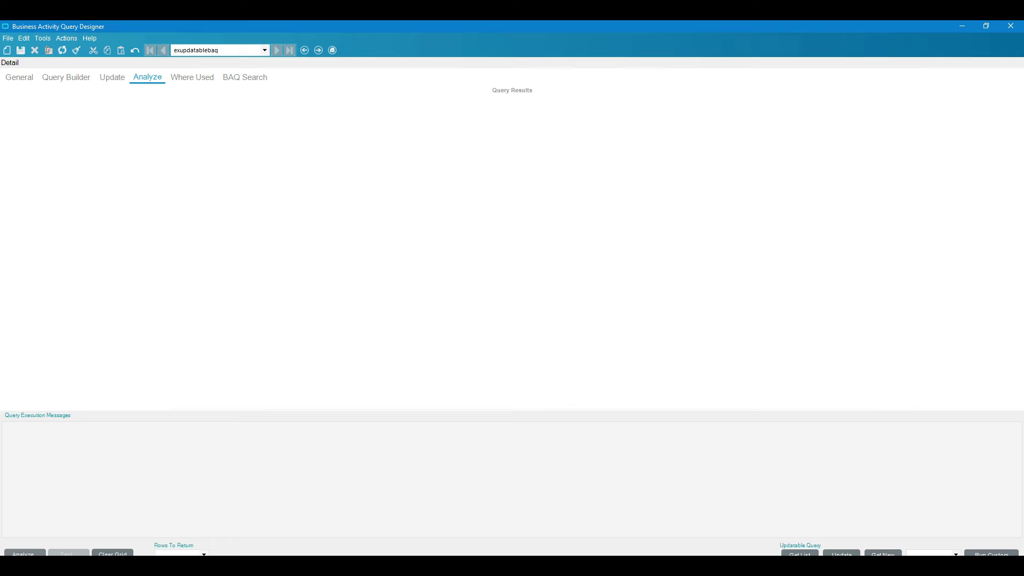
{"action": "left_click", "coordinate": [23, 552]}
{"action": "left_click", "coordinate": [800, 554]}
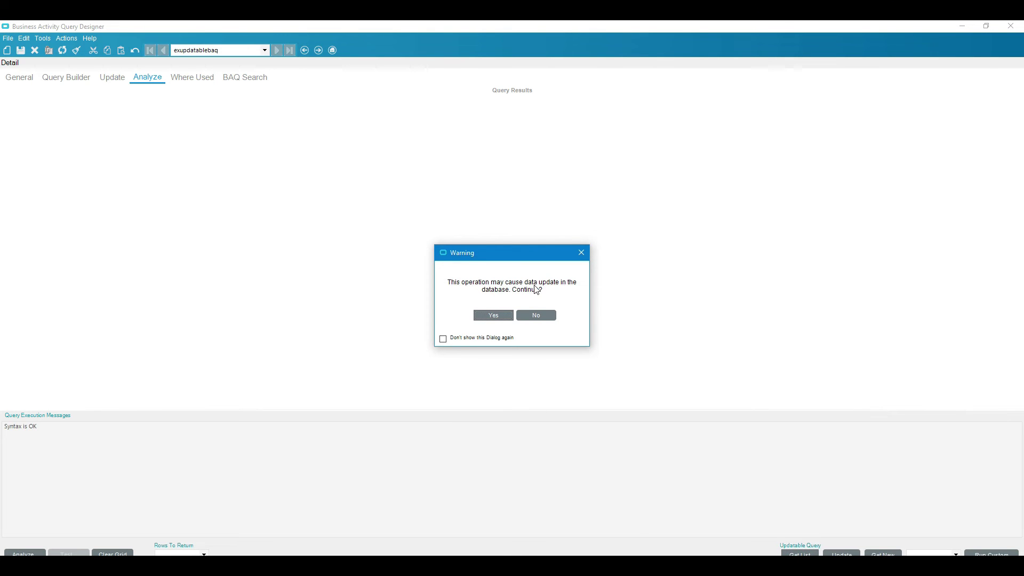
{"action": "left_click", "coordinate": [493, 316]}
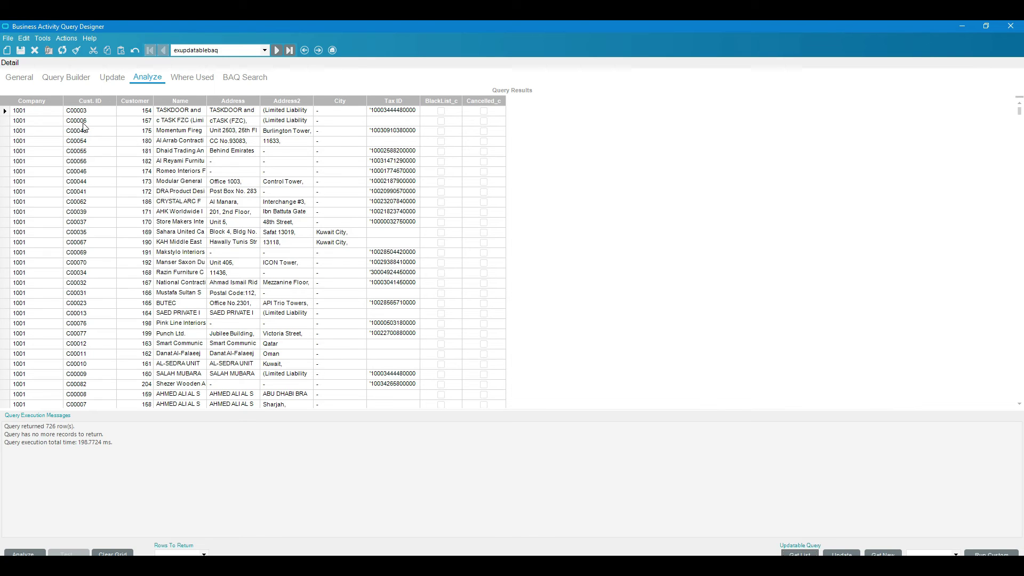
- Flag the second customer row as BlackList_c
{"action": "left_click", "coordinate": [441, 121]}
{"action": "left_click", "coordinate": [441, 122]}
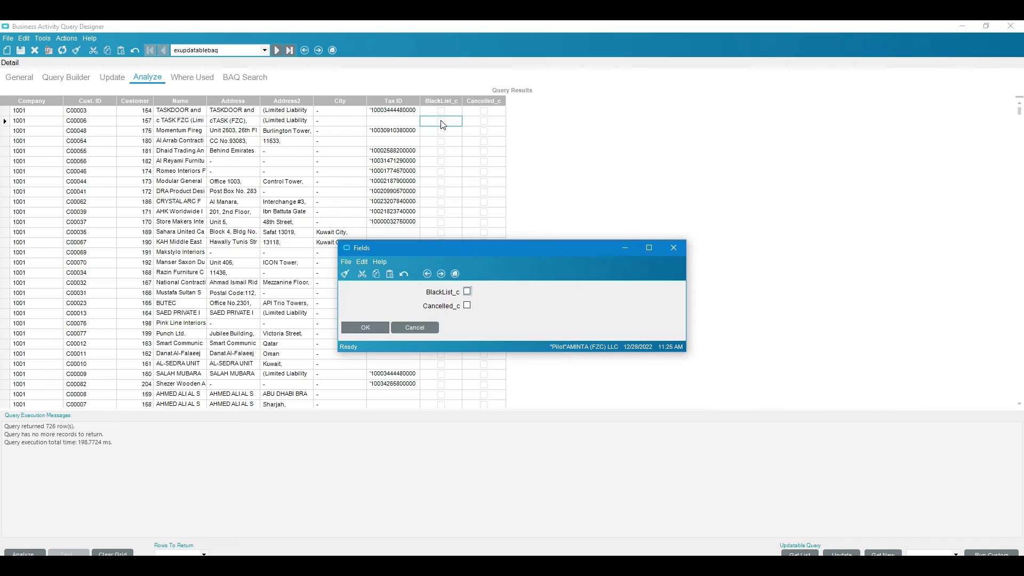
{"action": "left_click", "coordinate": [467, 291]}
{"action": "left_click", "coordinate": [467, 292]}
{"action": "left_click", "coordinate": [366, 327]}
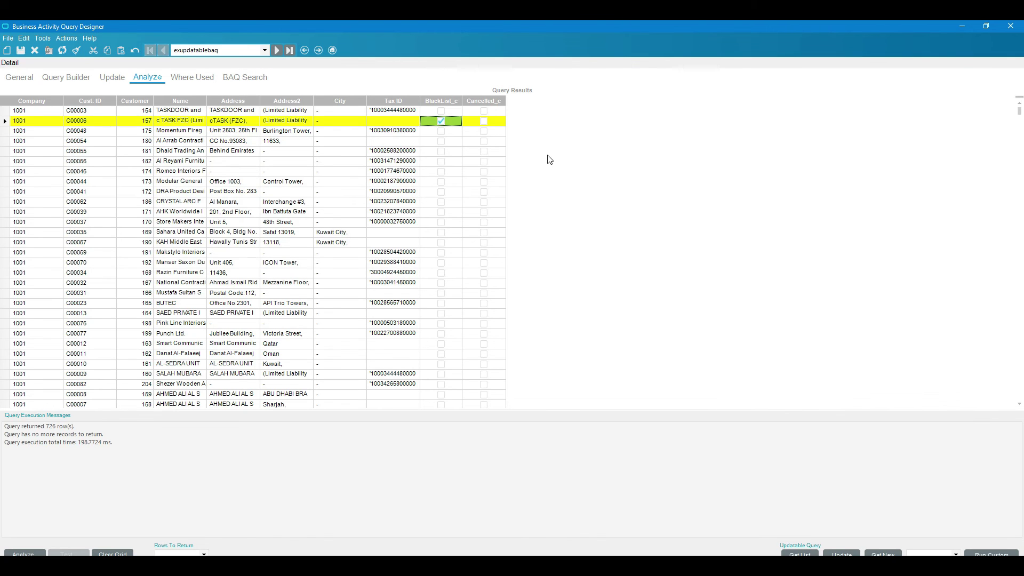
- Flag the fourth customer as Cancelled_c and save both edited rows to the database
{"action": "left_click", "coordinate": [440, 142]}
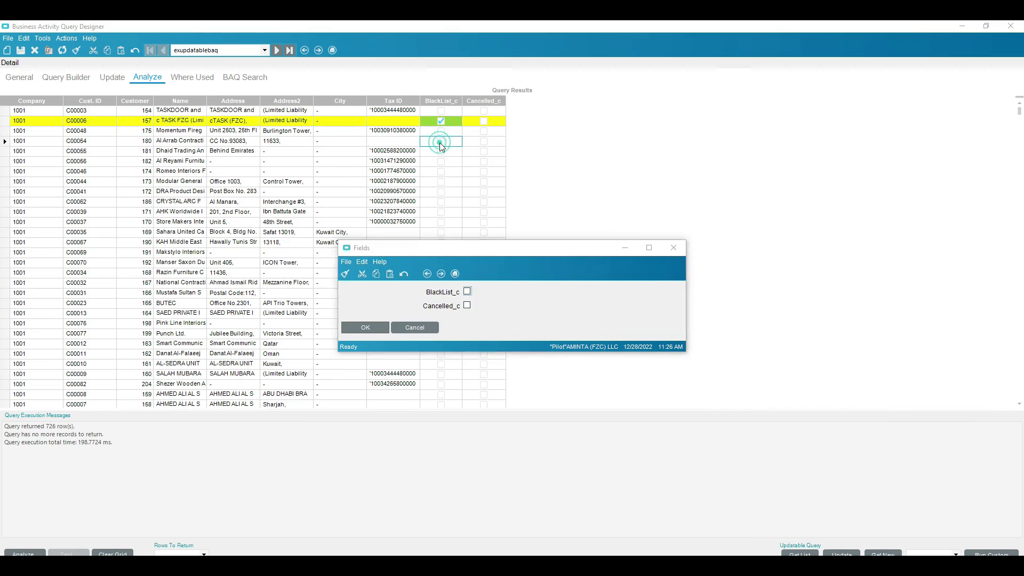
{"action": "left_click", "coordinate": [467, 306]}
{"action": "left_click", "coordinate": [364, 328]}
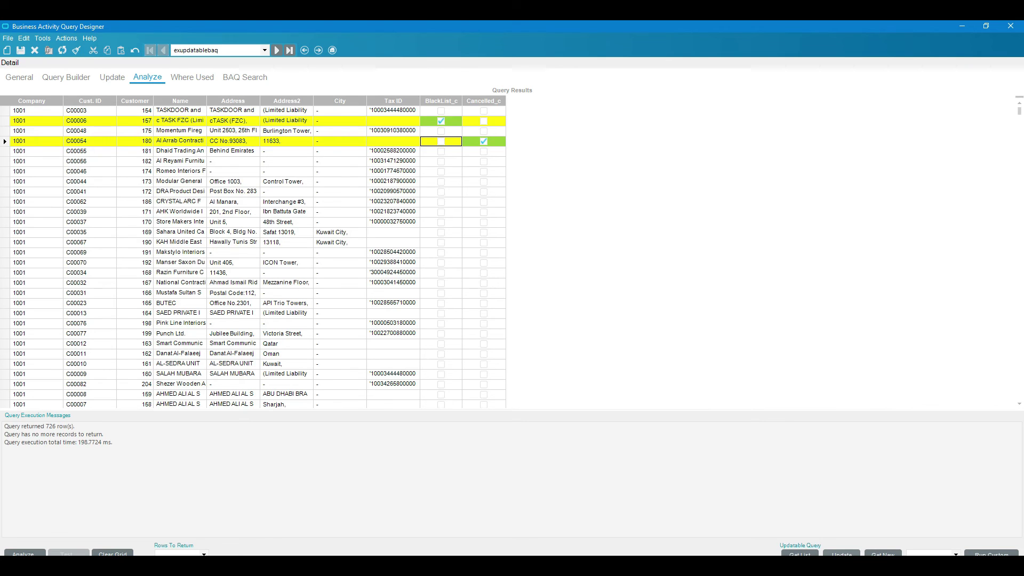
{"action": "left_click", "coordinate": [841, 555]}
{"action": "left_click", "coordinate": [490, 315]}
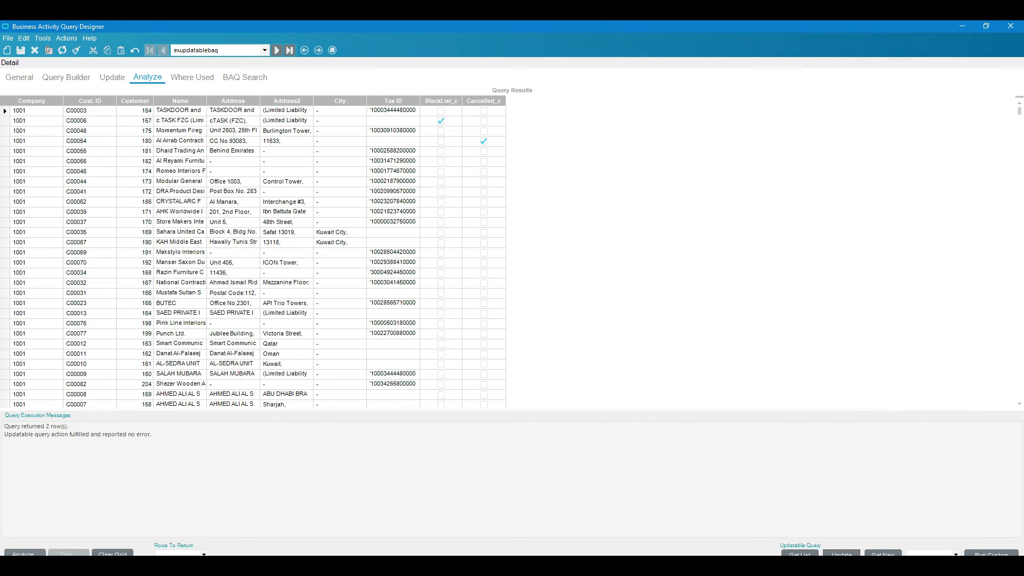
- Re-analyze and reload the 726 customer rows, checking the BlackList_c and Cancelled_c flags persisted
{"action": "left_click", "coordinate": [23, 554]}
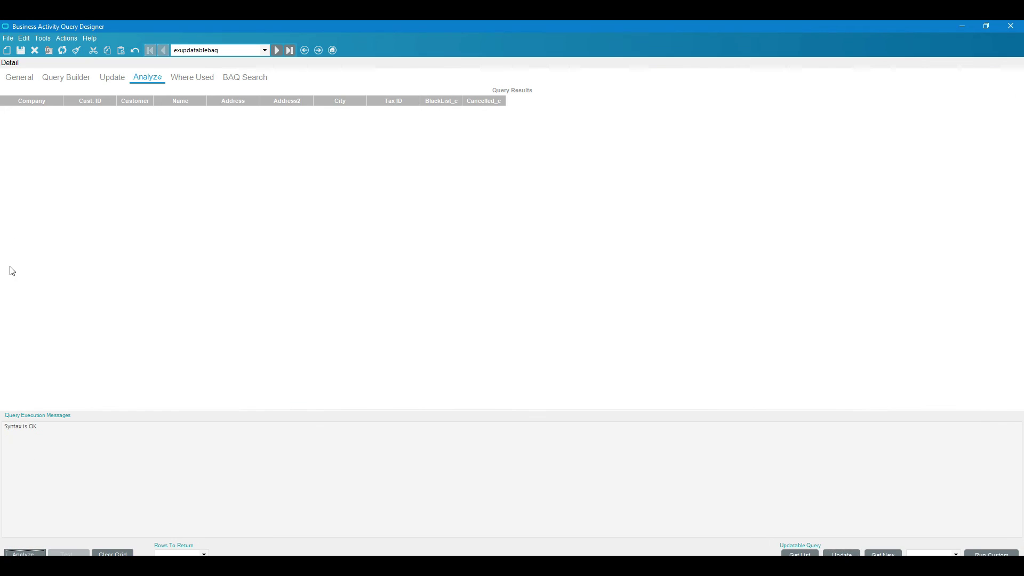
{"action": "left_click", "coordinate": [799, 554]}
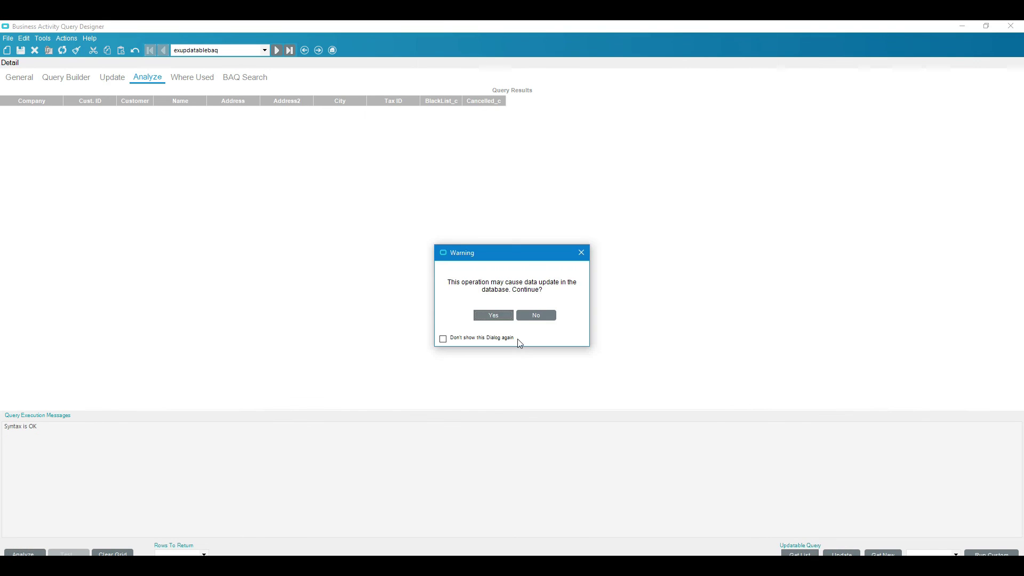
{"action": "left_click", "coordinate": [490, 318]}
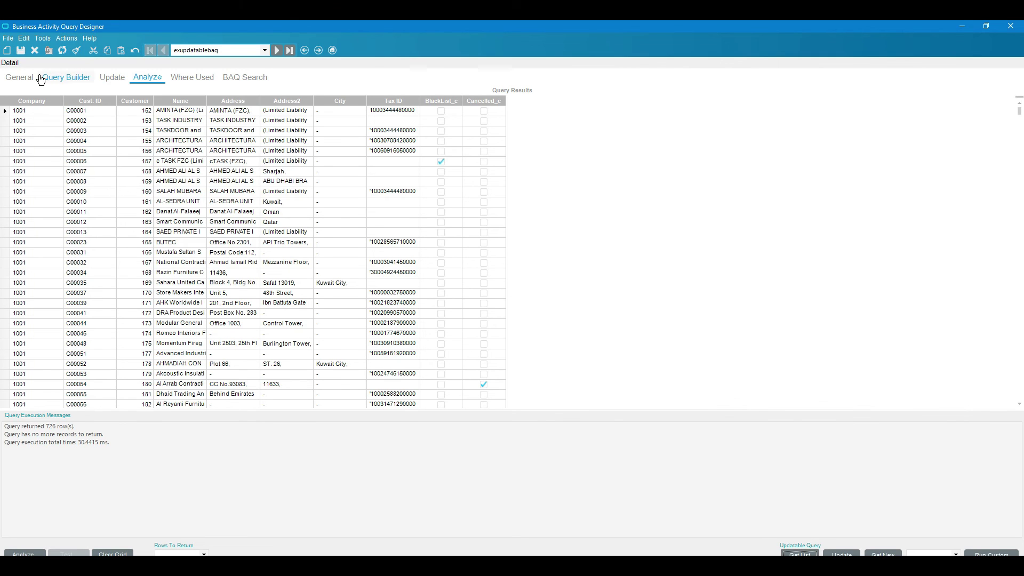
{"action": "scroll", "coordinate": [589, 162], "scroll_direction": "down", "scroll_amount": 3}
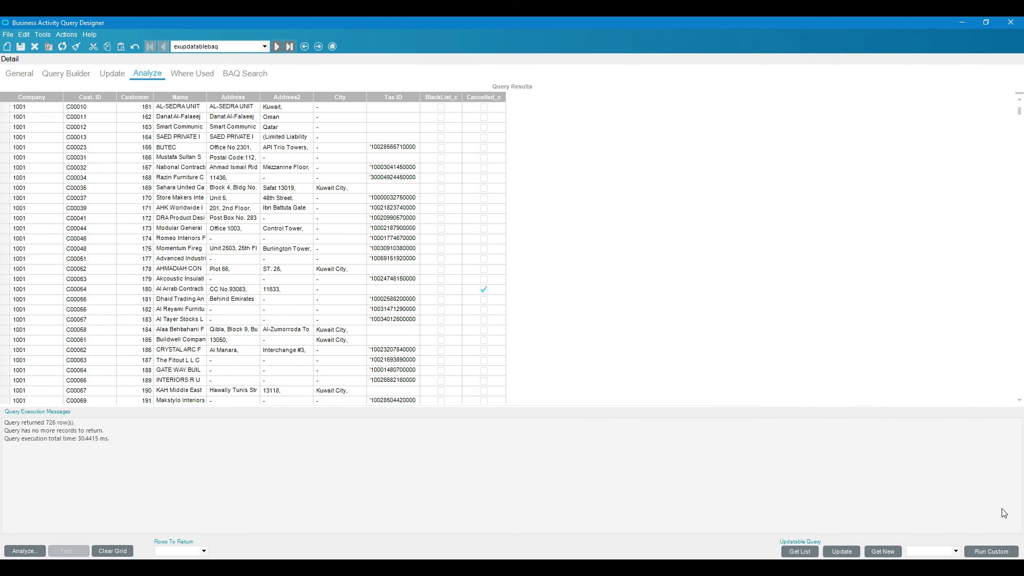